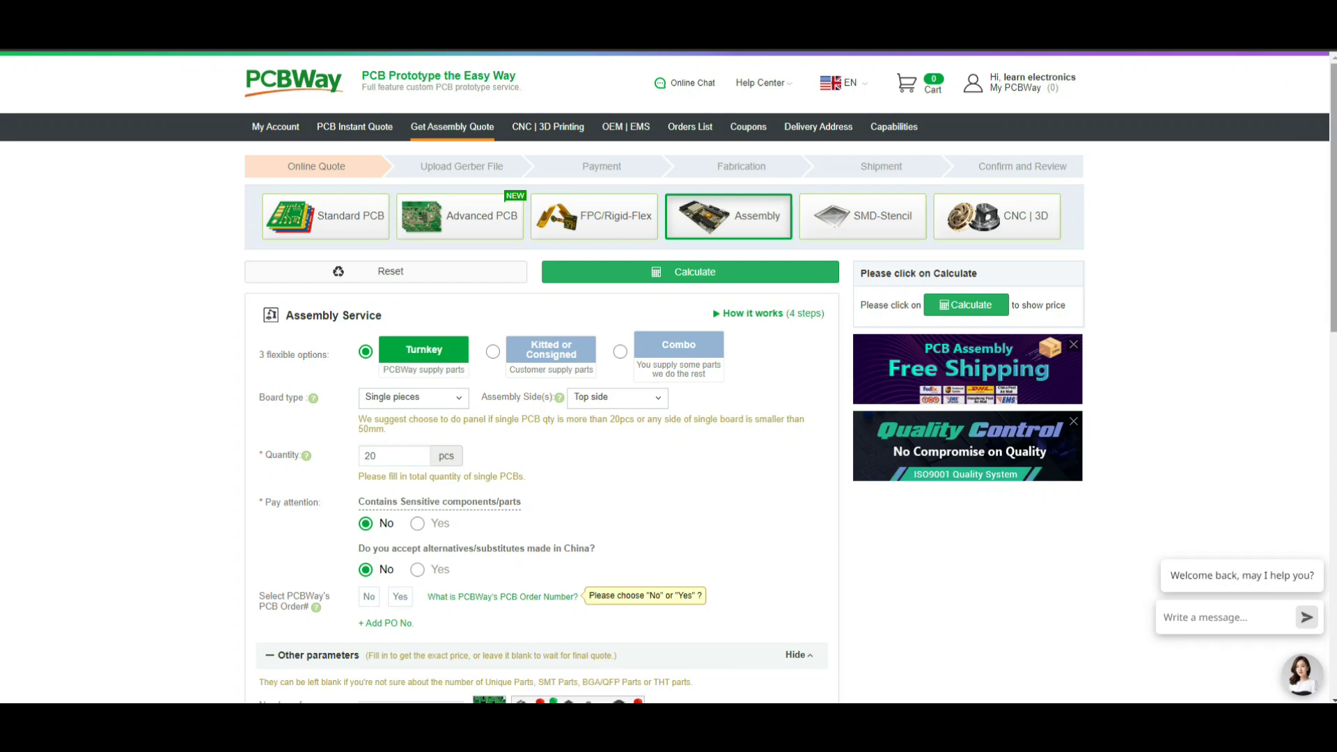
{"action": "key", "text": "ctrl+1"}
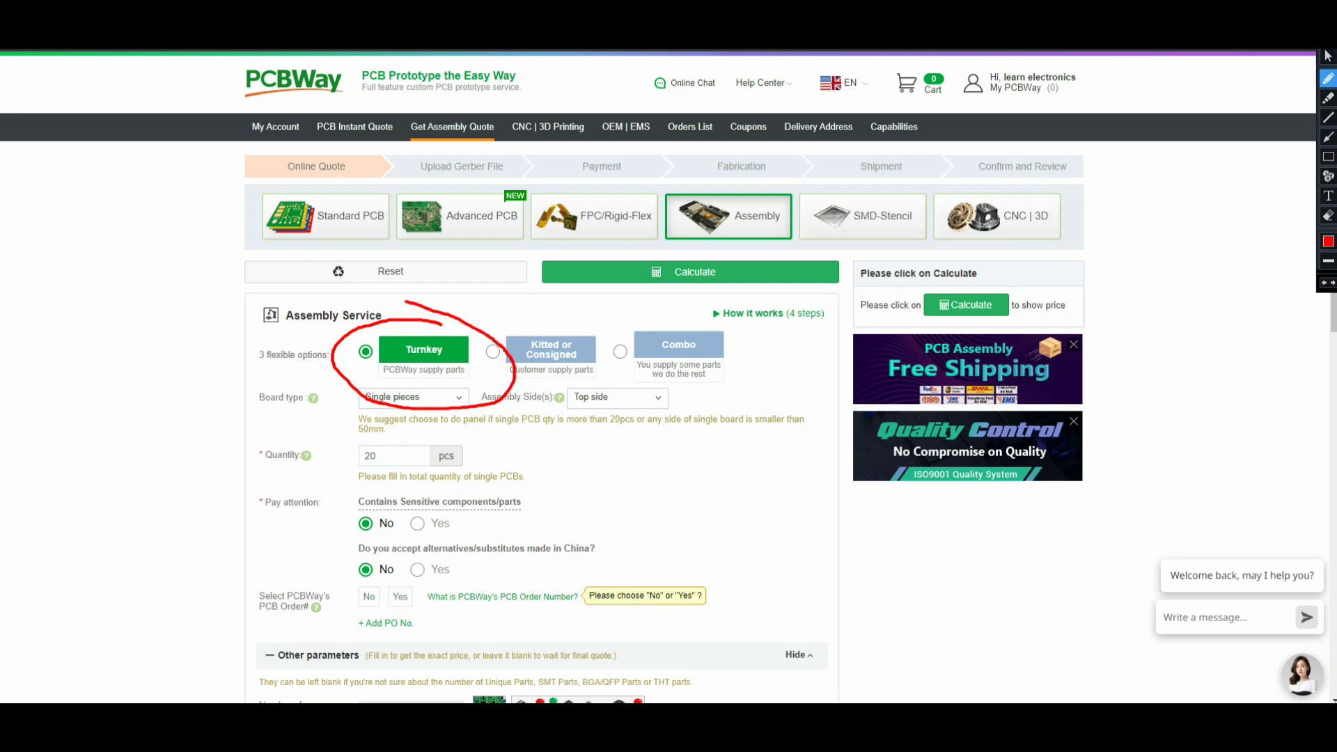
{"action": "key", "text": "Escape"}
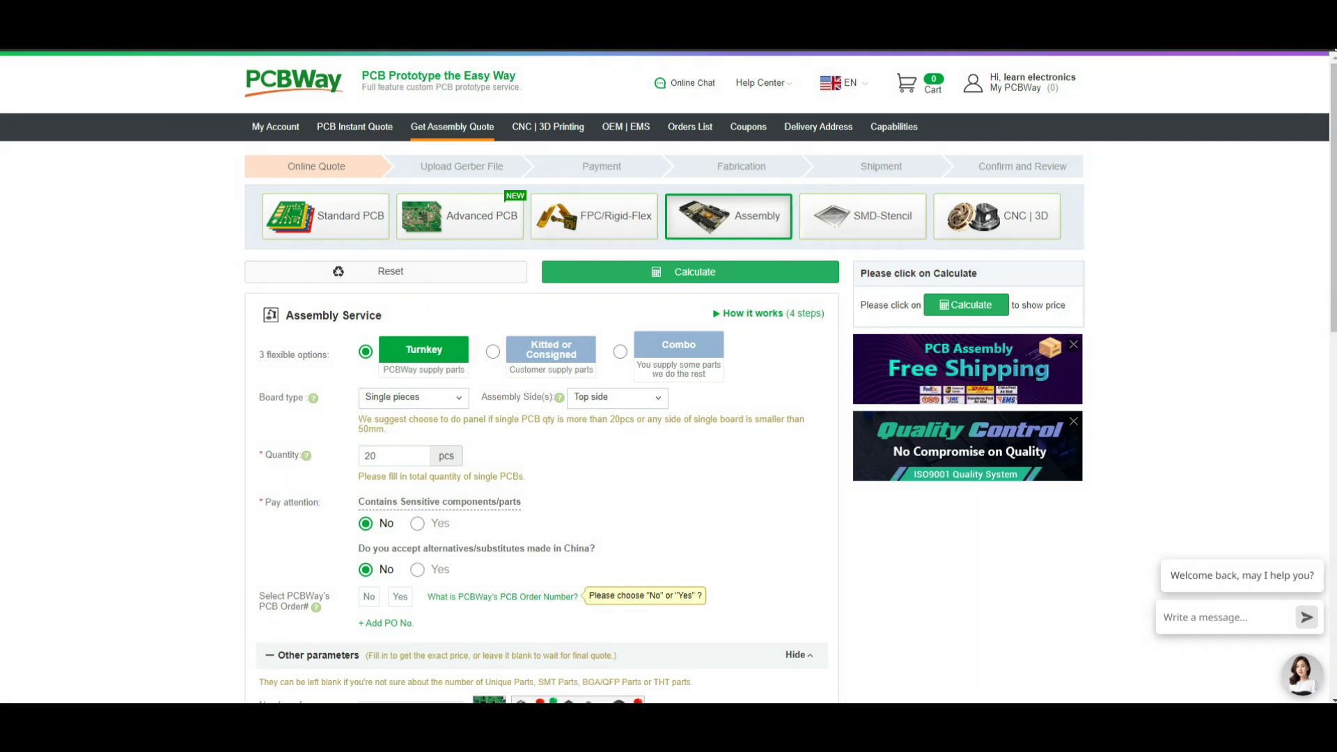
{"action": "key", "text": "ctrl+F2"}
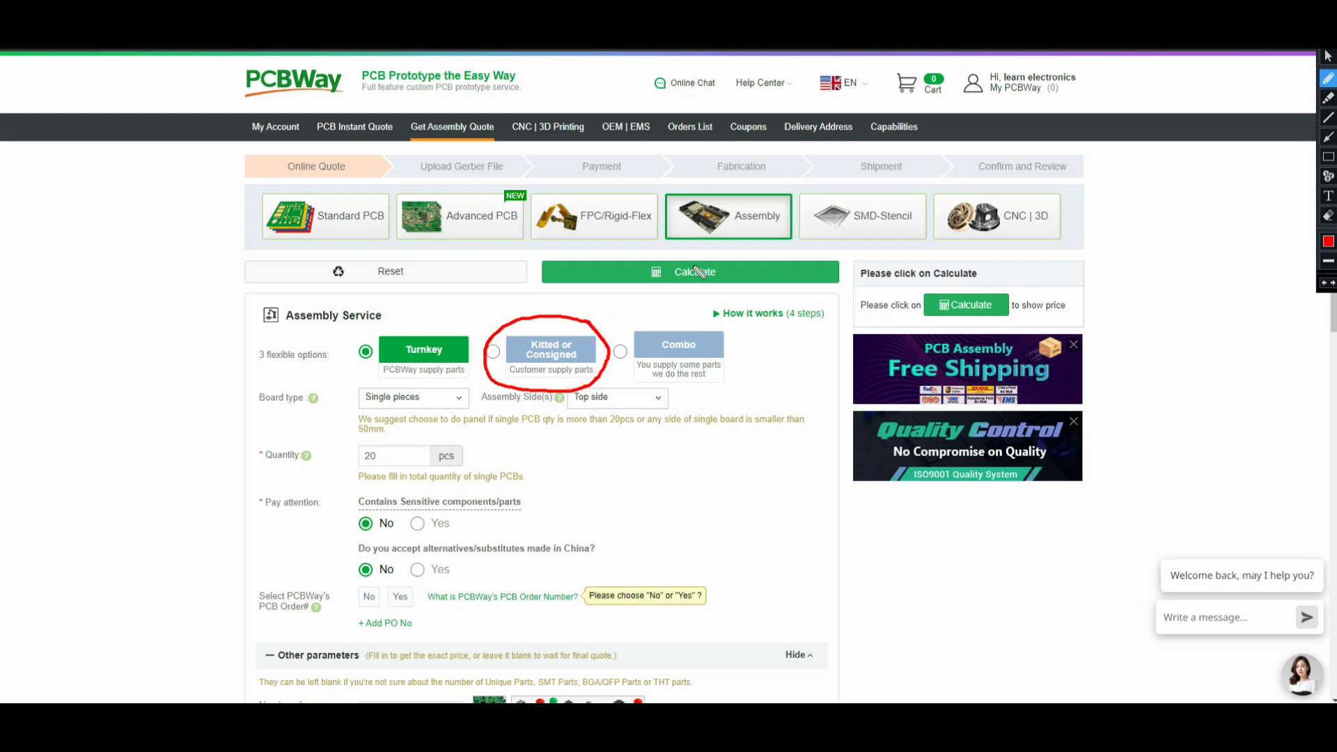
{"action": "key", "text": "Escape"}
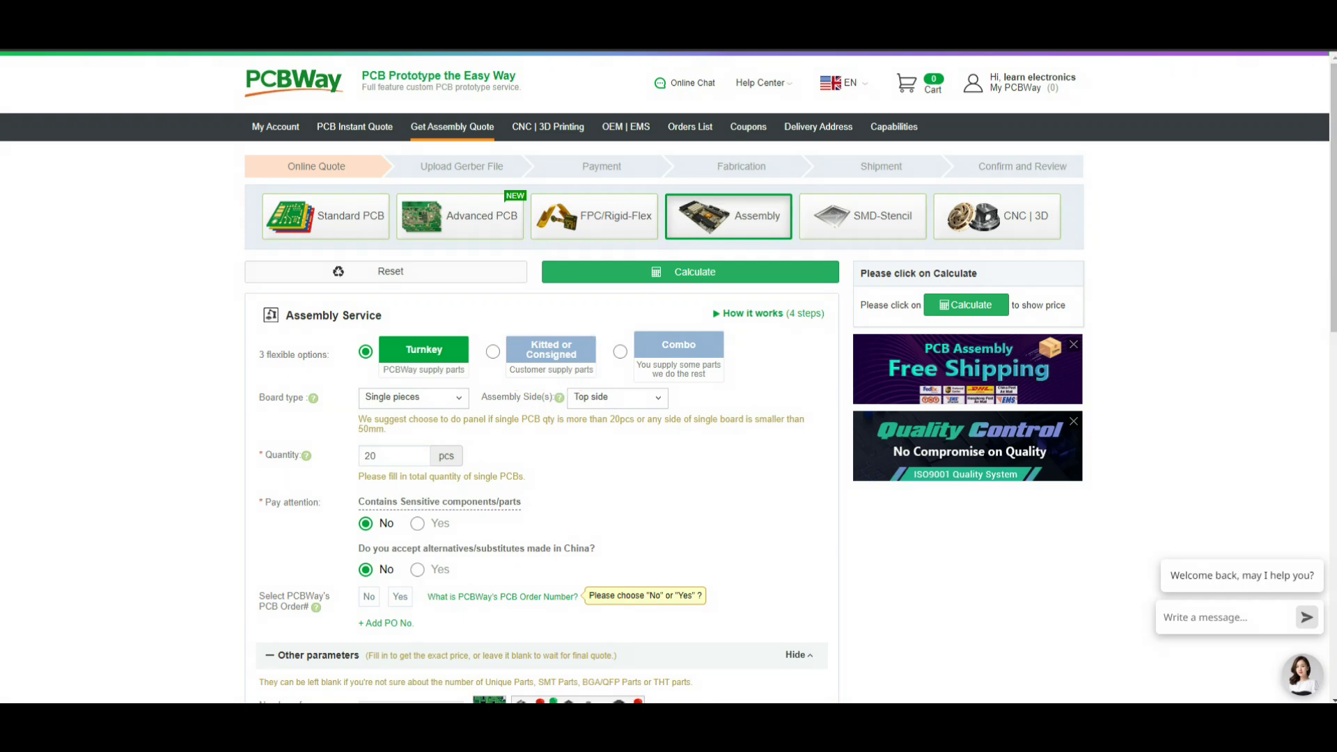
{"action": "key", "text": "ctrl+1"}
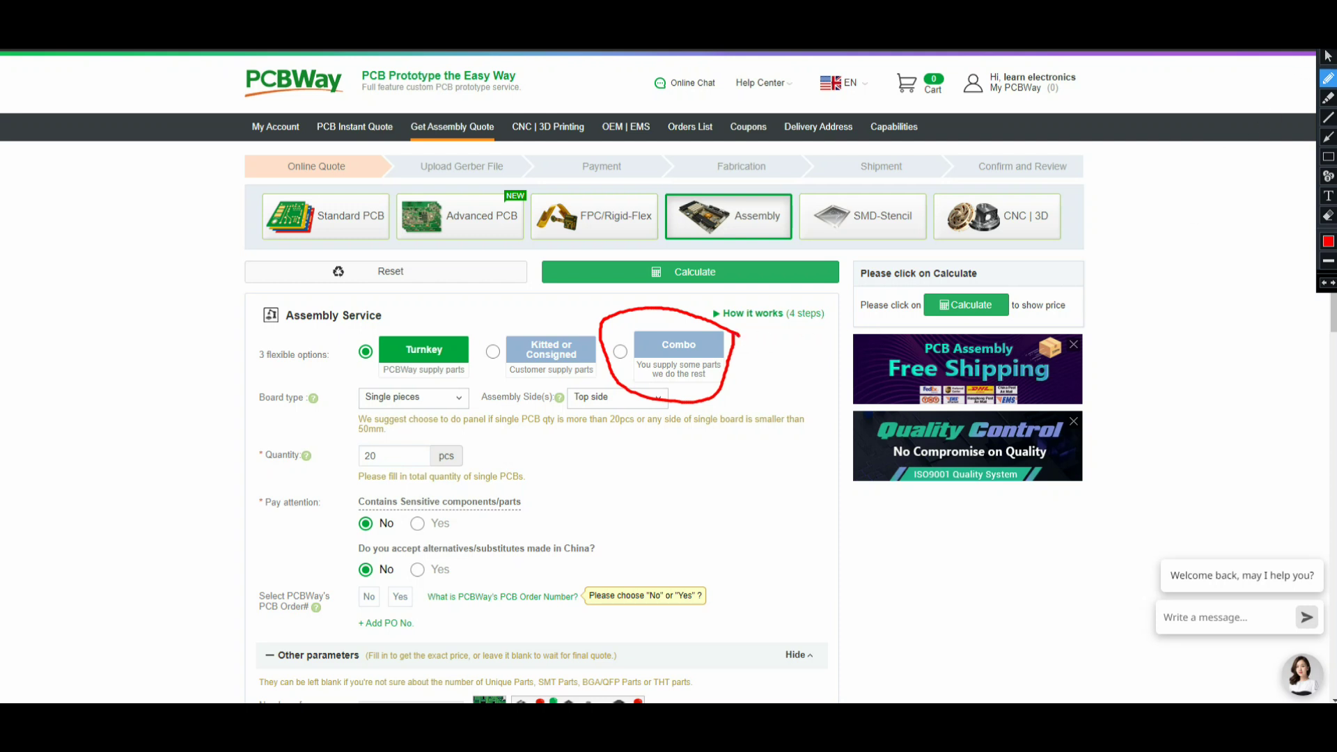
{"action": "left_click", "coordinate": [1327, 54]}
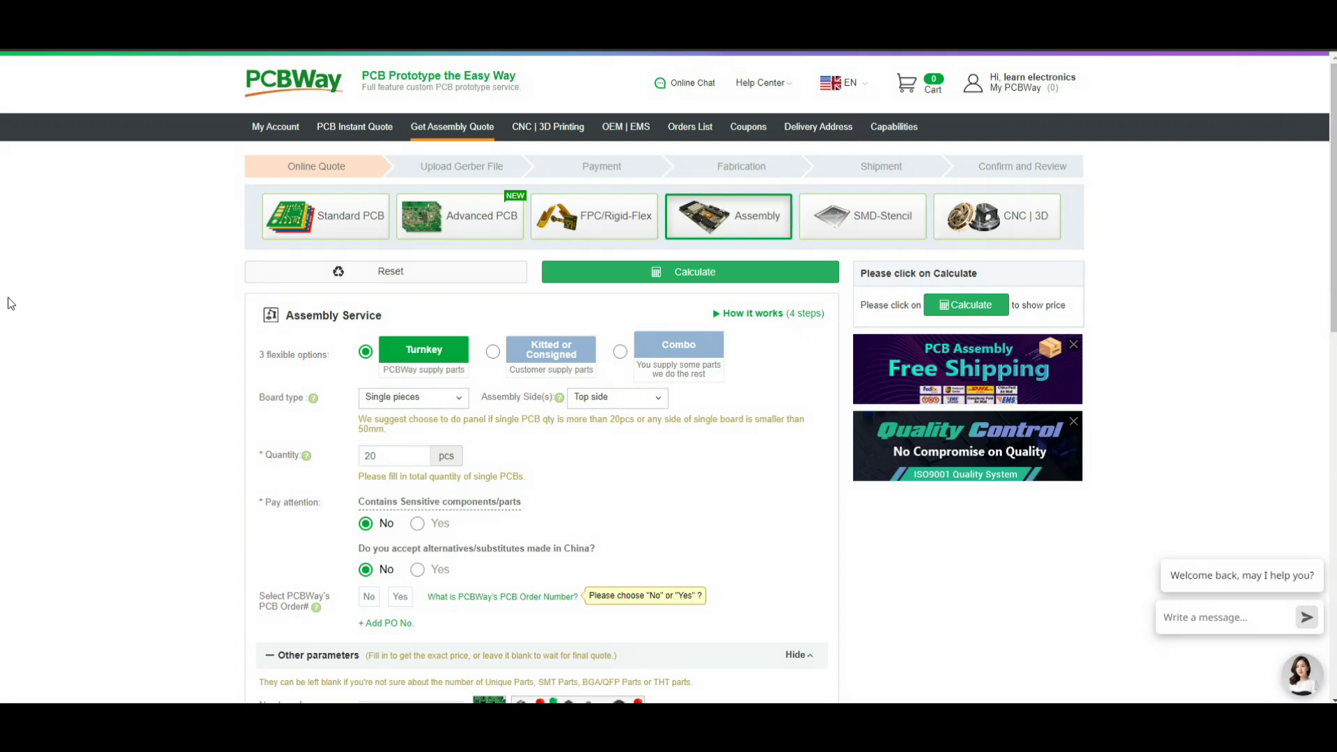